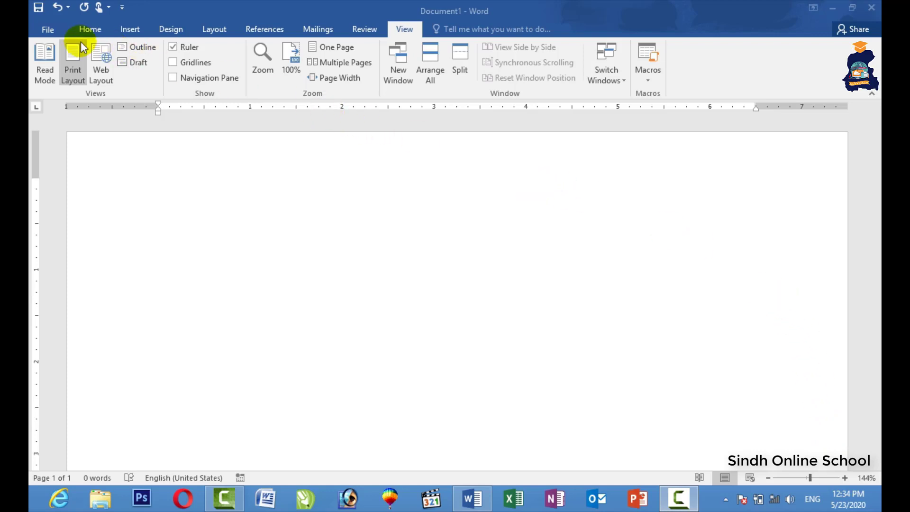
# Set the Office Theme to Dark Gray on the General page of Word Options and apply it.
pyautogui.click(48, 31)
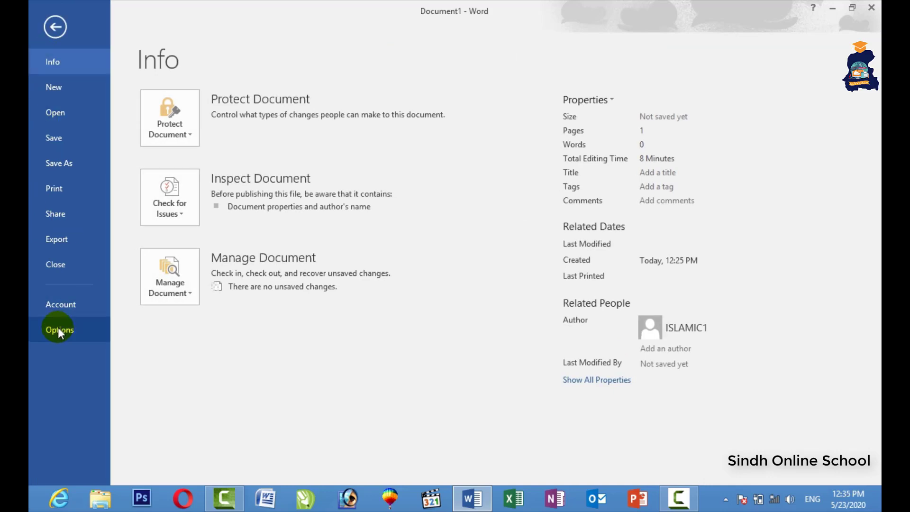
pyautogui.click(58, 328)
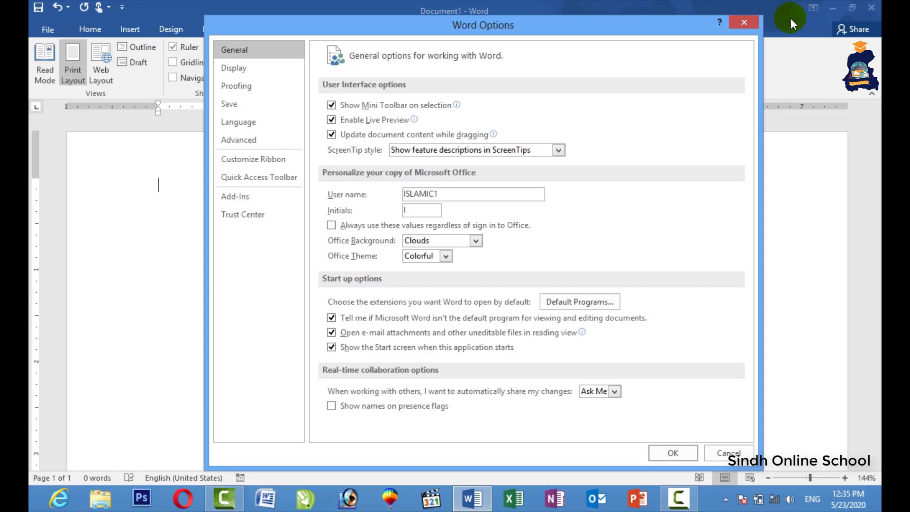
pyautogui.moveTo(625, 32); pyautogui.dragTo(374, 61)
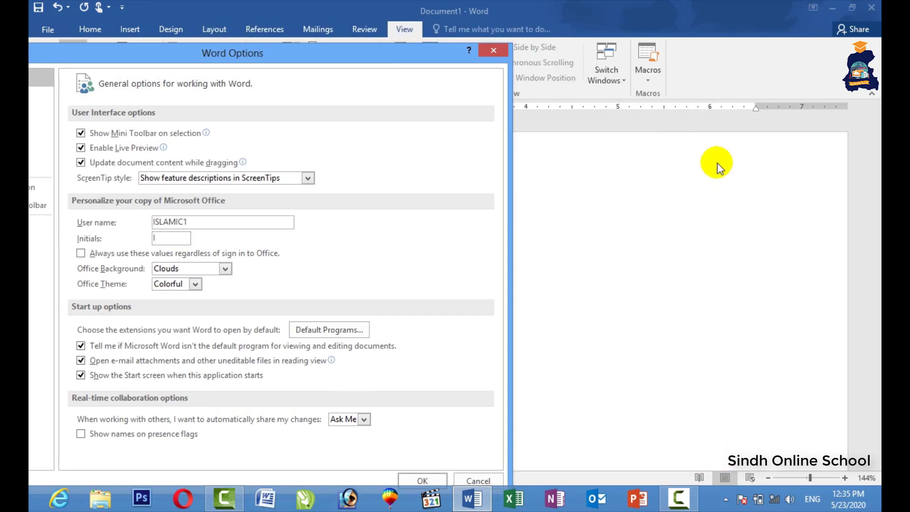
pyautogui.moveTo(209, 61); pyautogui.dragTo(275, 44)
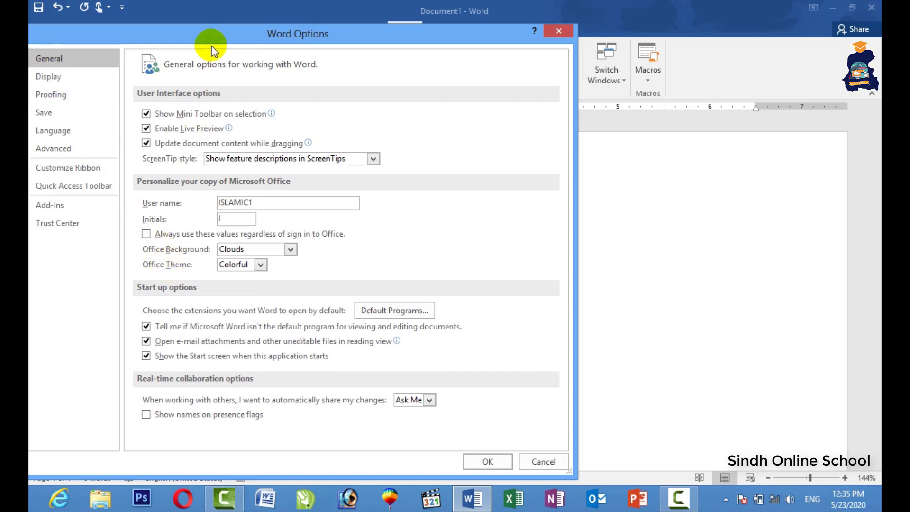
pyautogui.moveTo(212, 44); pyautogui.dragTo(259, 36)
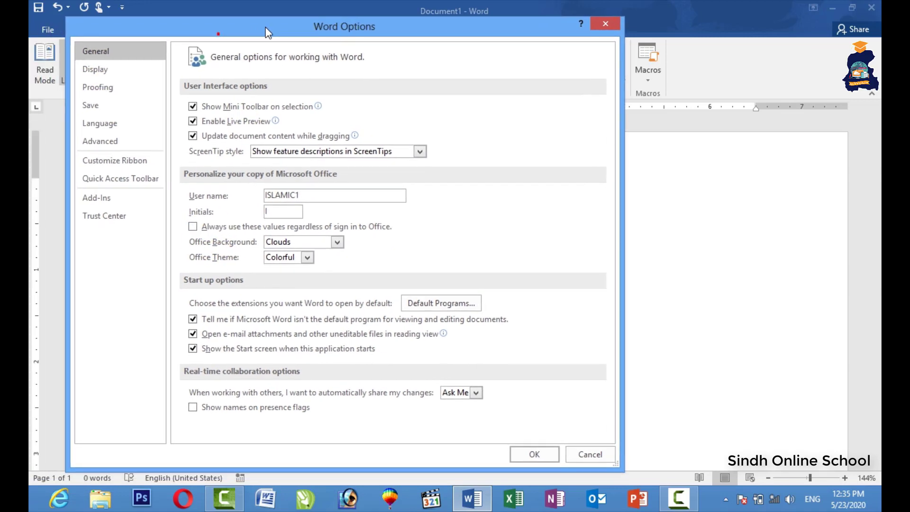
pyautogui.click(306, 258)
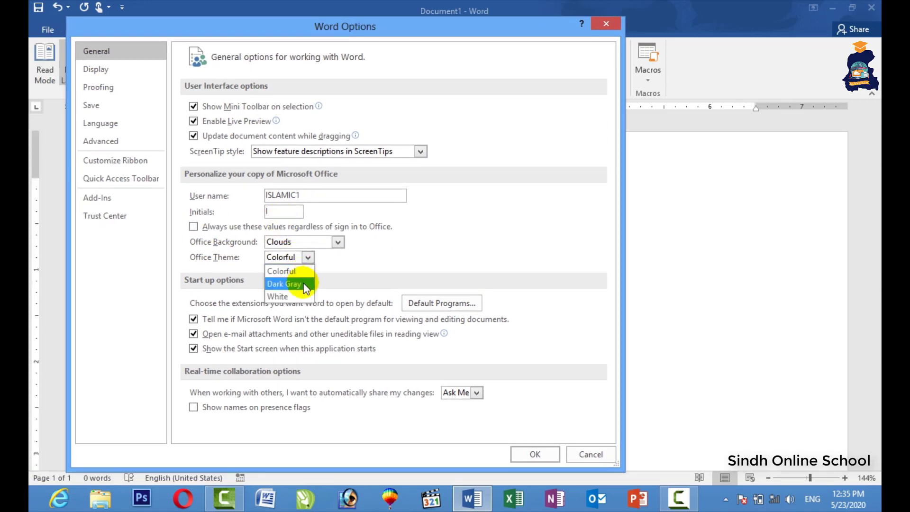
pyautogui.click(304, 284)
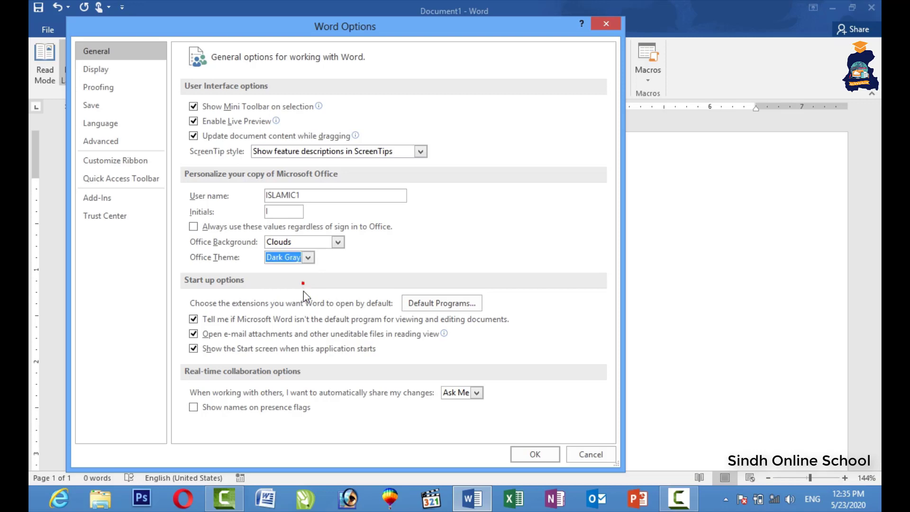
pyautogui.click(532, 455)
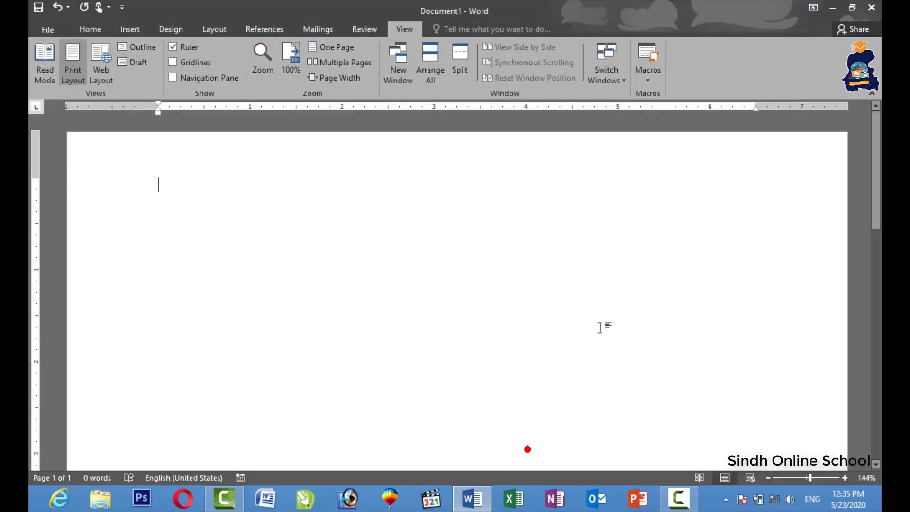
# Switch Word's Office Theme to White and apply it.
pyautogui.click(43, 29)
pyautogui.click(49, 325)
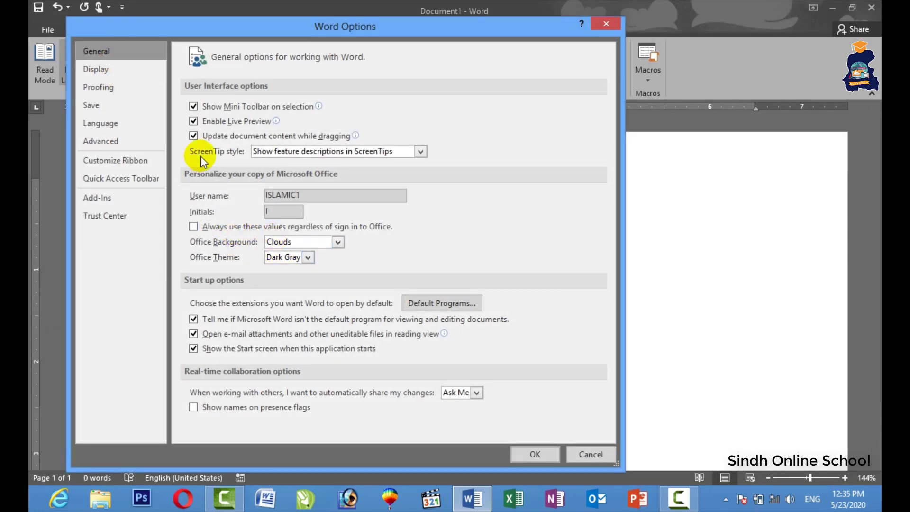
pyautogui.click(280, 258)
pyautogui.click(283, 290)
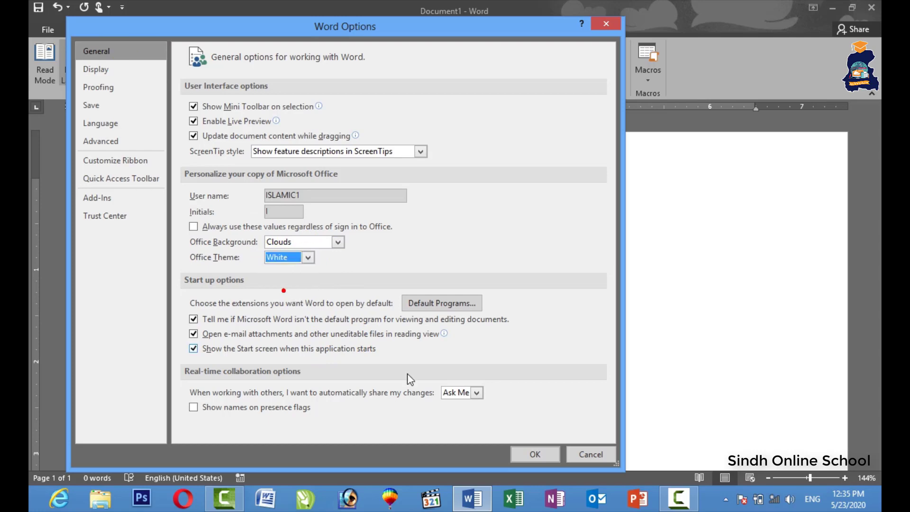
pyautogui.click(527, 452)
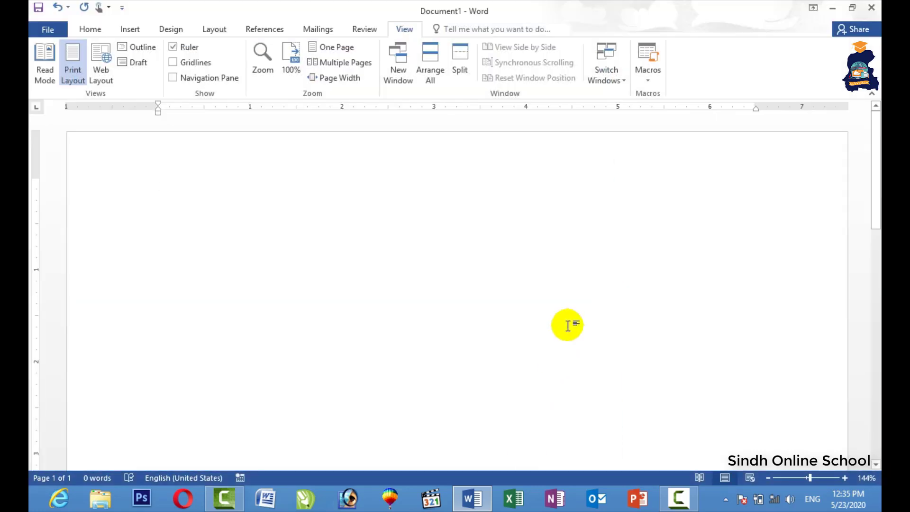
# Change the Office Theme back to Colorful and apply it.
pyautogui.click(47, 30)
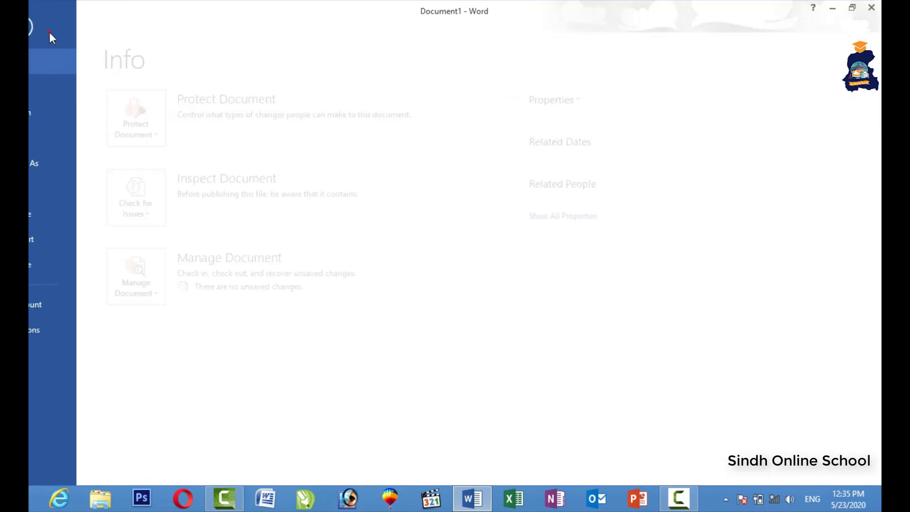
pyautogui.click(60, 338)
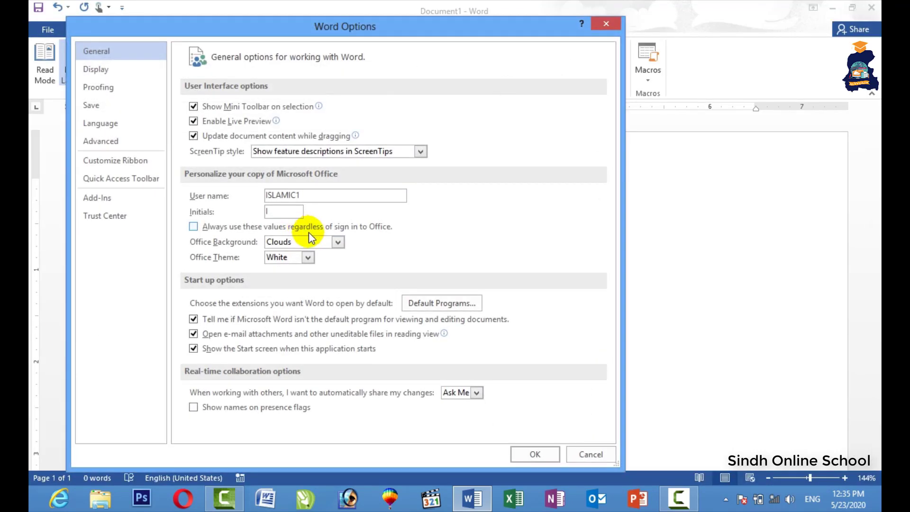
pyautogui.click(286, 259)
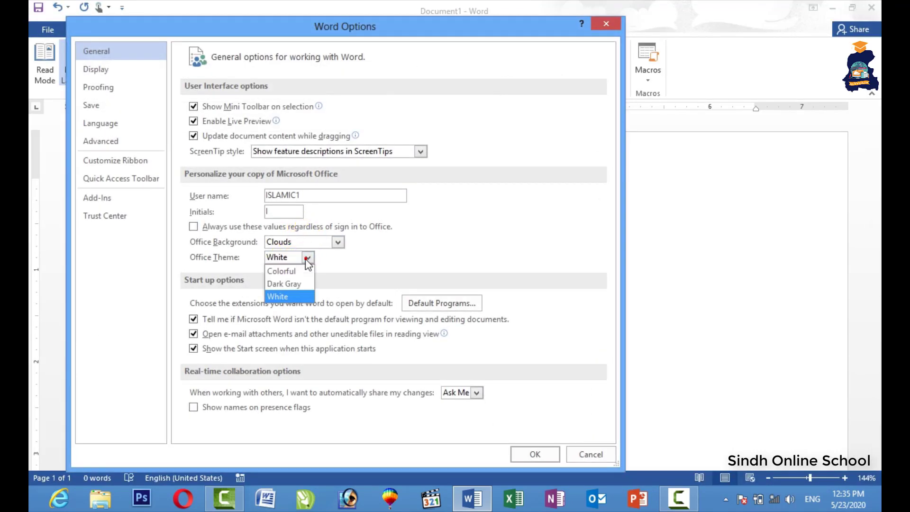
pyautogui.click(282, 271)
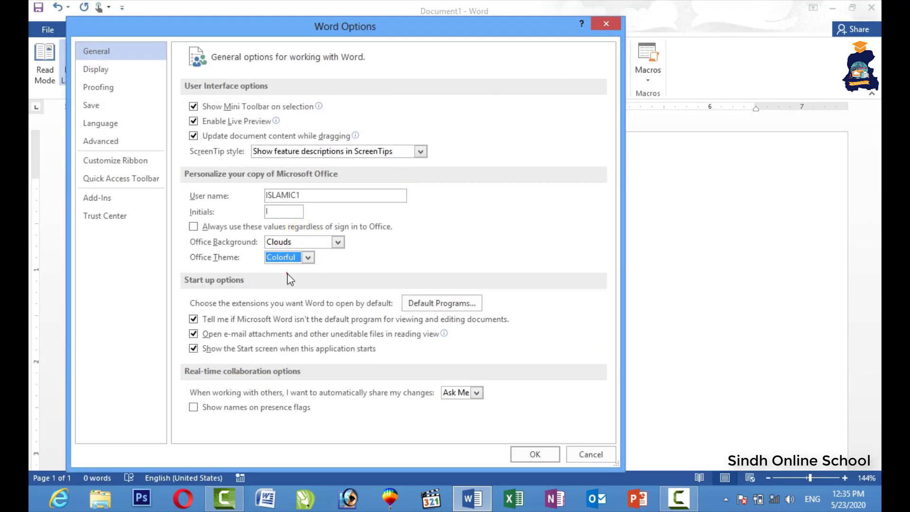
pyautogui.click(535, 453)
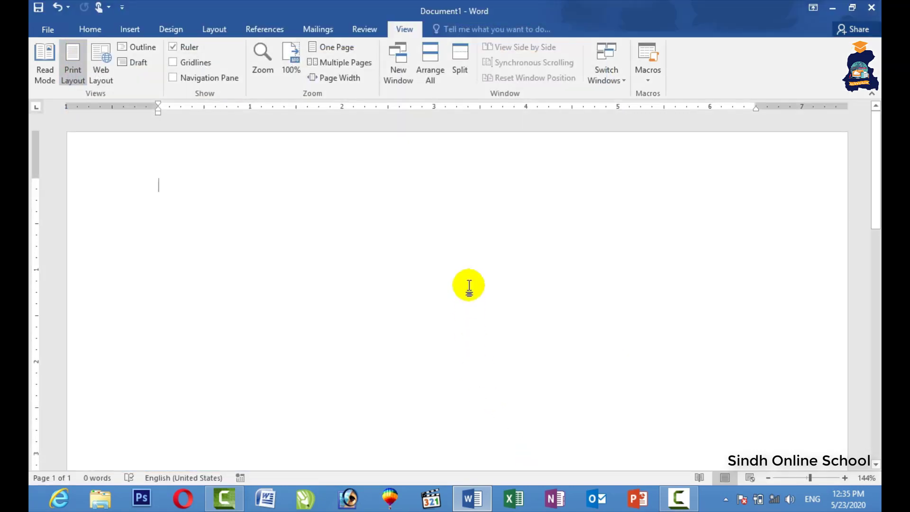
# Insert tabs on the first line and turn on display of Tab characters and Spaces marks.
pyautogui.press('Tab')
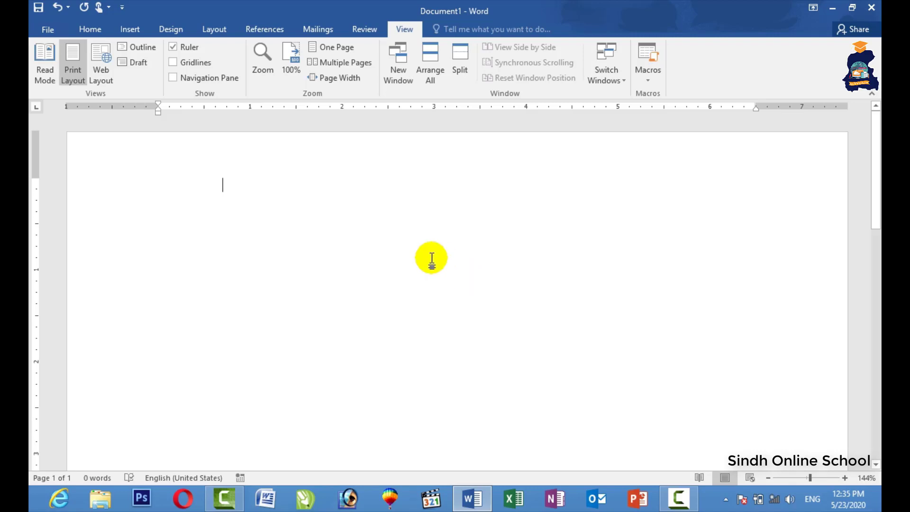
pyautogui.click(48, 32)
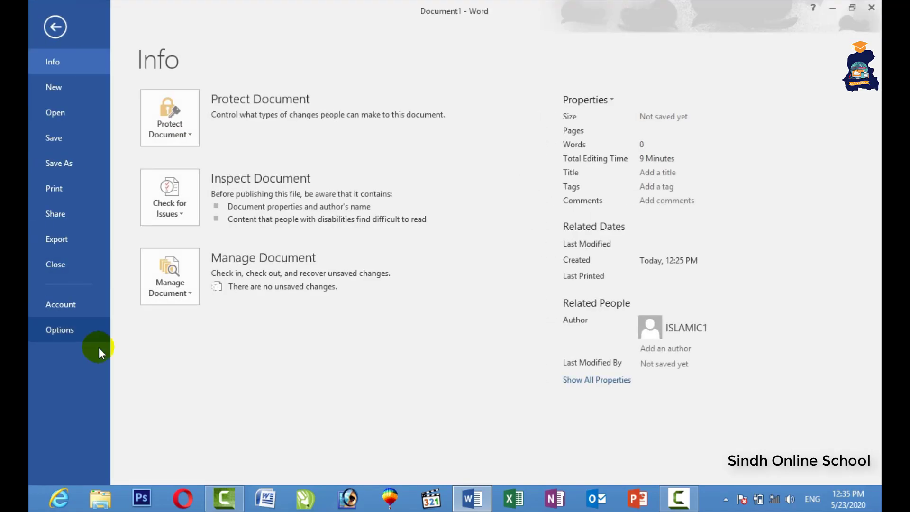
pyautogui.click(70, 333)
pyautogui.click(114, 72)
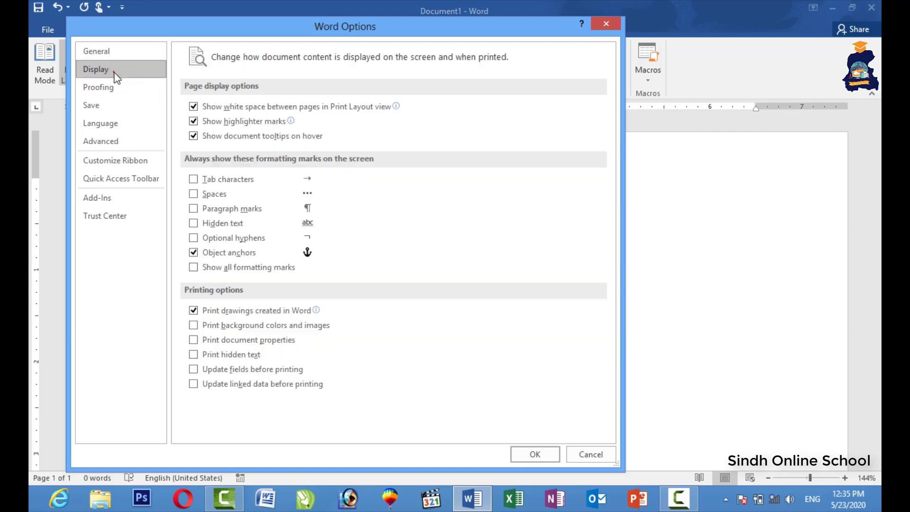
pyautogui.click(232, 180)
pyautogui.click(223, 194)
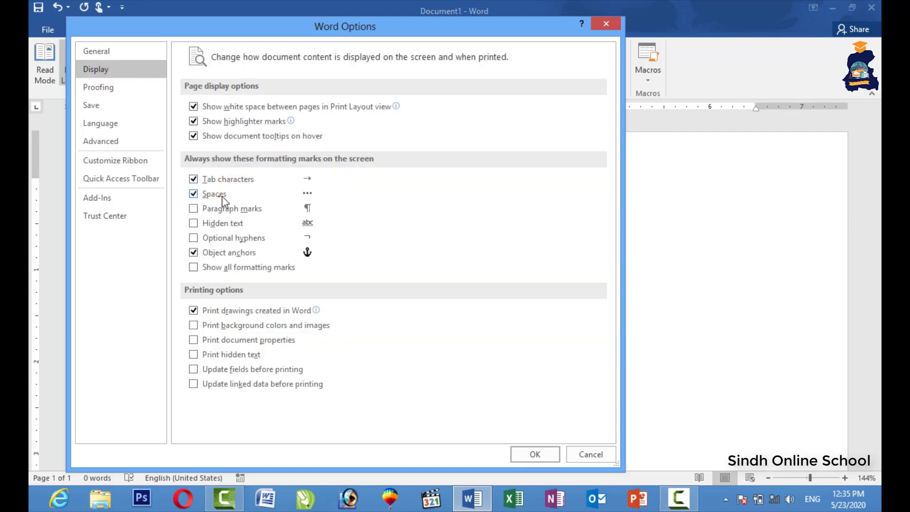
pyautogui.click(535, 451)
pyautogui.press('Tab')
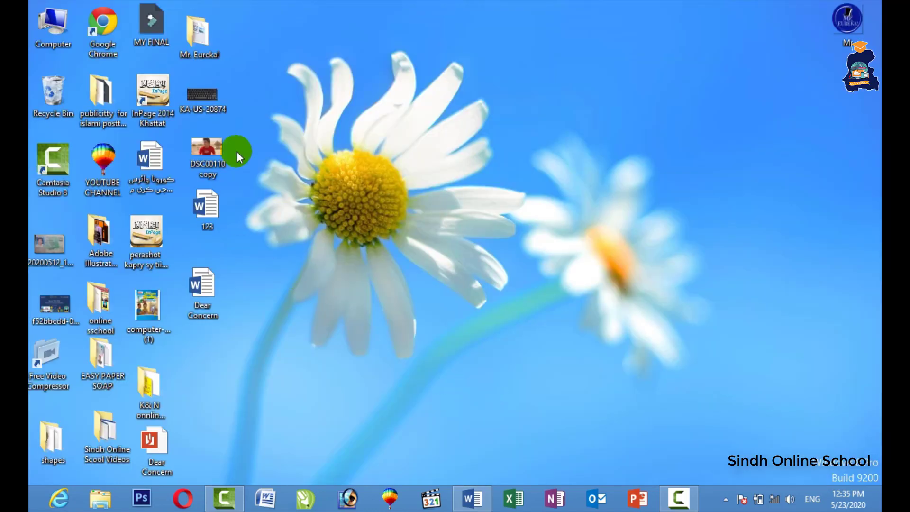
# Visit and leave the Activate Windows and PC settings screens, then bring up the KA-US-20874 image's shortcut menu.
pyautogui.doubleClick(205, 98)
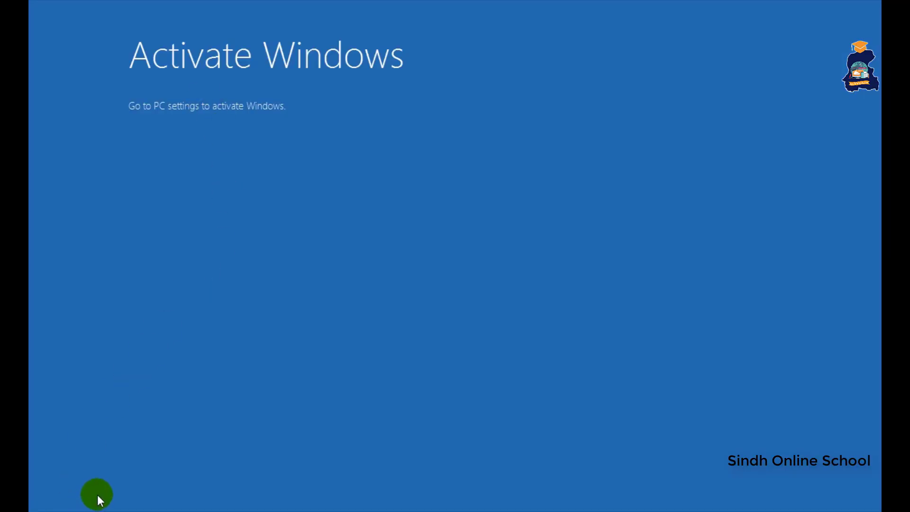
pyautogui.click(247, 104)
pyautogui.click(337, 144)
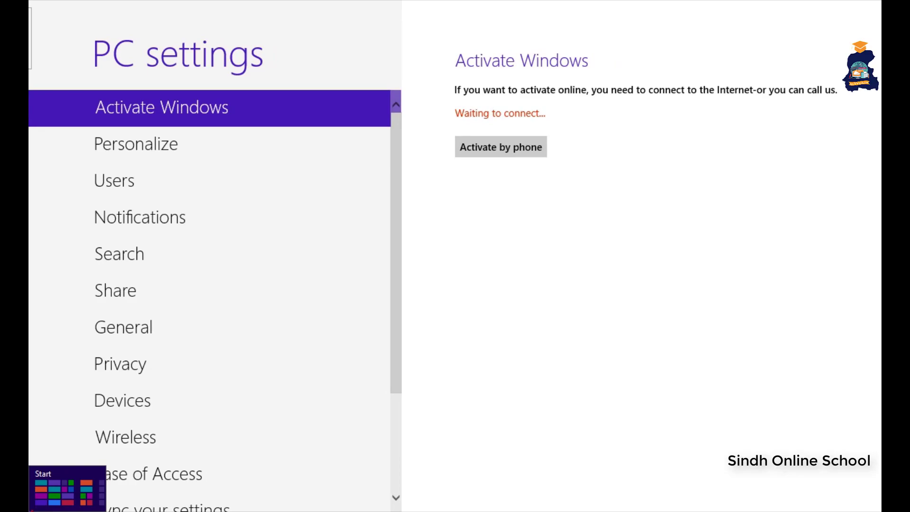
pyautogui.click(67, 488)
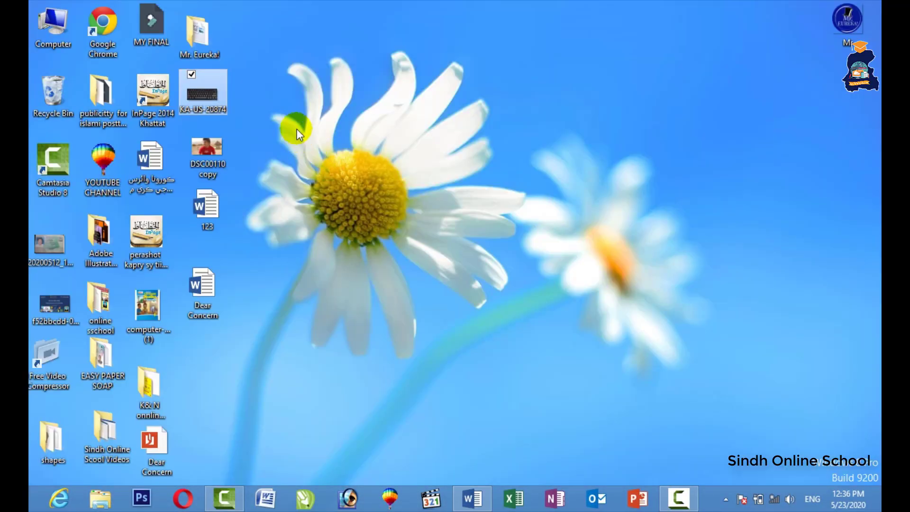
pyautogui.rightClick(220, 108)
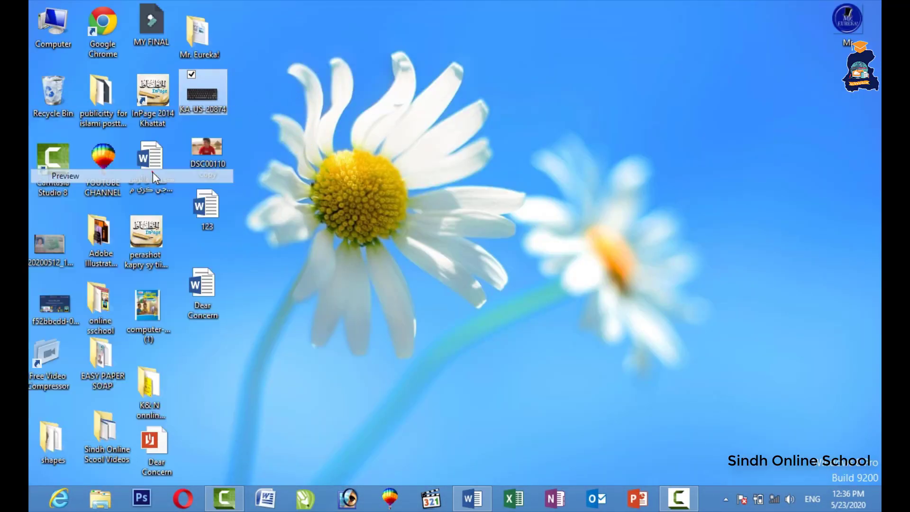
# View the KA-US-20874 keyboard image in Windows Photo Viewer, then return to the Word document.
pyautogui.doubleClick(202, 92)
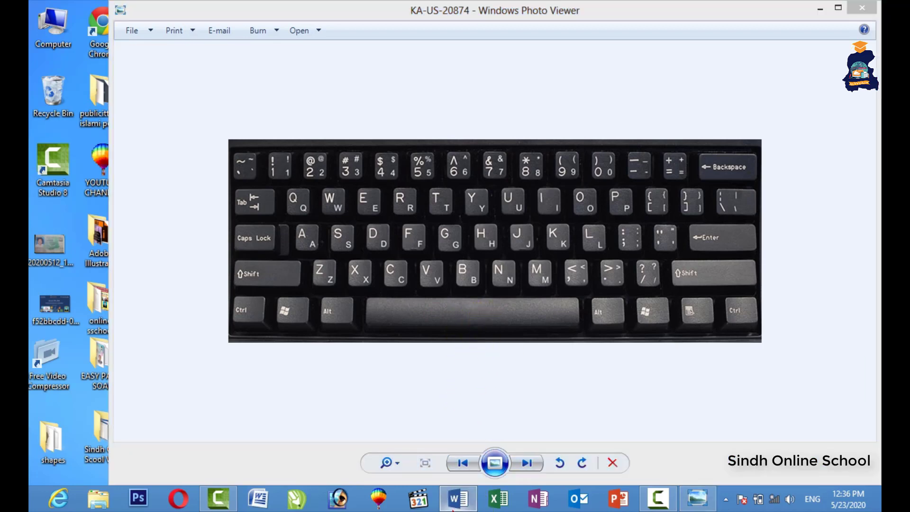
pyautogui.click(456, 497)
# Type a row of periods, then turn off the Spaces formatting marks on the Display page.
pyautogui.write('......')
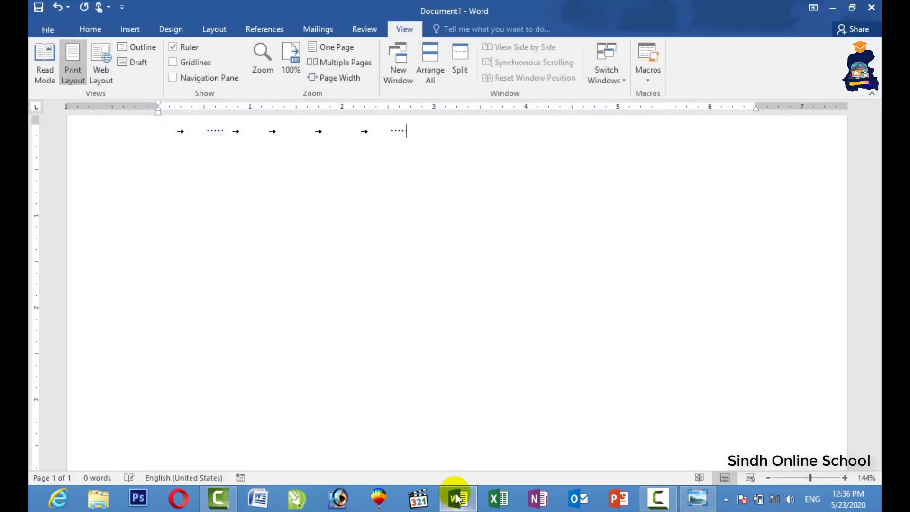
pyautogui.write('....')
pyautogui.click(48, 31)
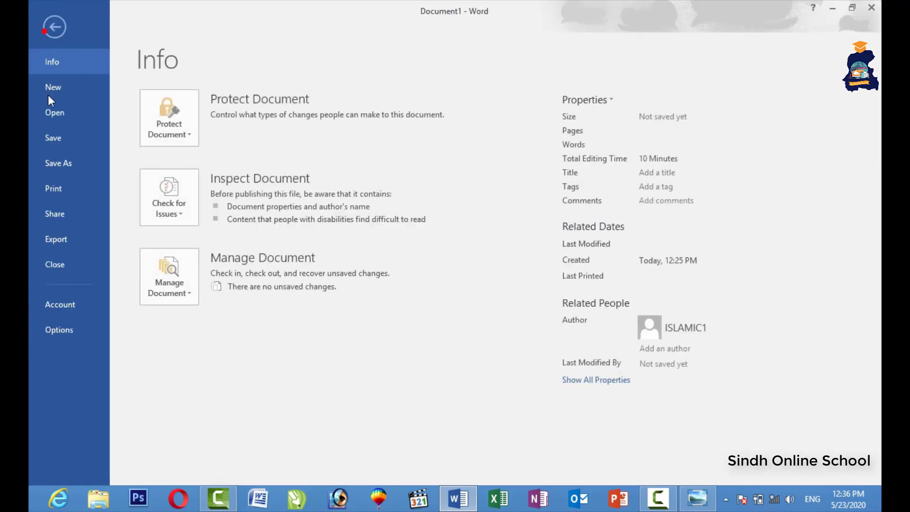
pyautogui.click(73, 328)
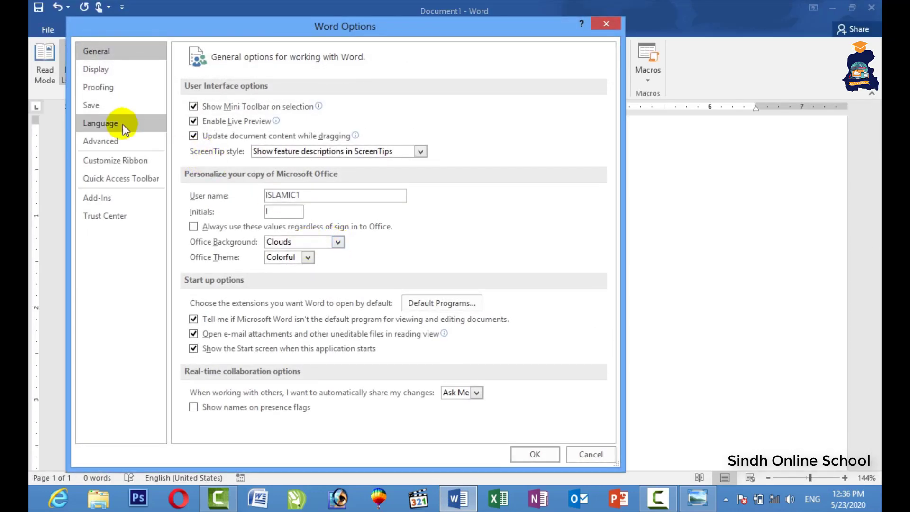
pyautogui.click(122, 71)
pyautogui.click(220, 192)
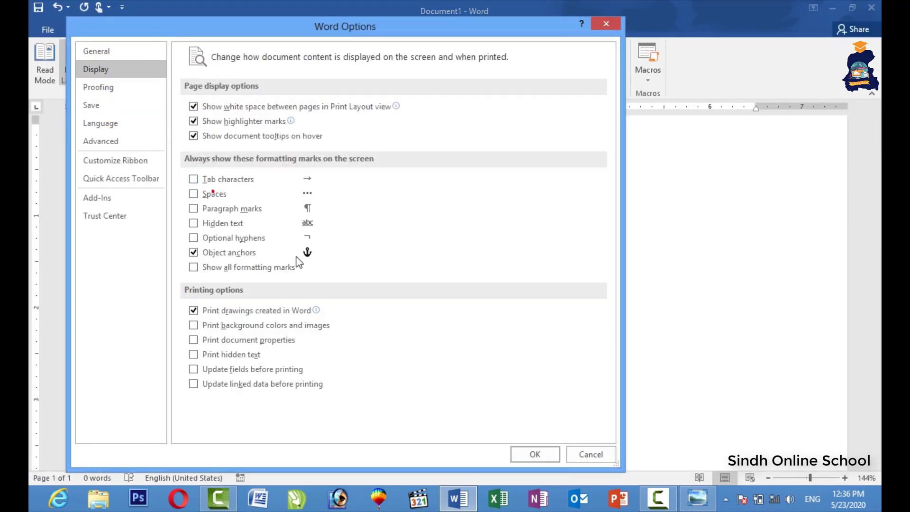
pyautogui.click(543, 454)
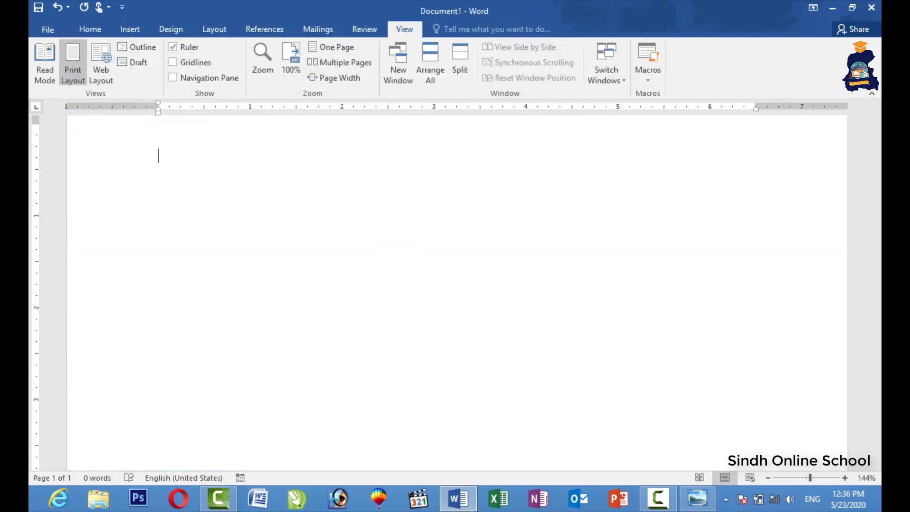
# Generate sample text with =rand() and delete its first four paragraphs.
pyautogui.write('=raa')
pyautogui.press('BackSpace')
pyautogui.write('nd(')
pyautogui.write(')')
pyautogui.press('Return')
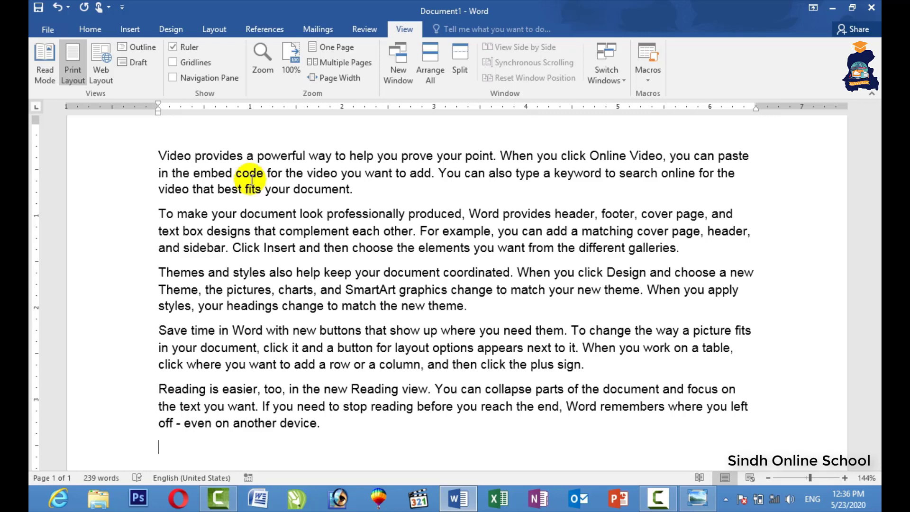
pyautogui.moveTo(574, 365); pyautogui.dragTo(35, 133)
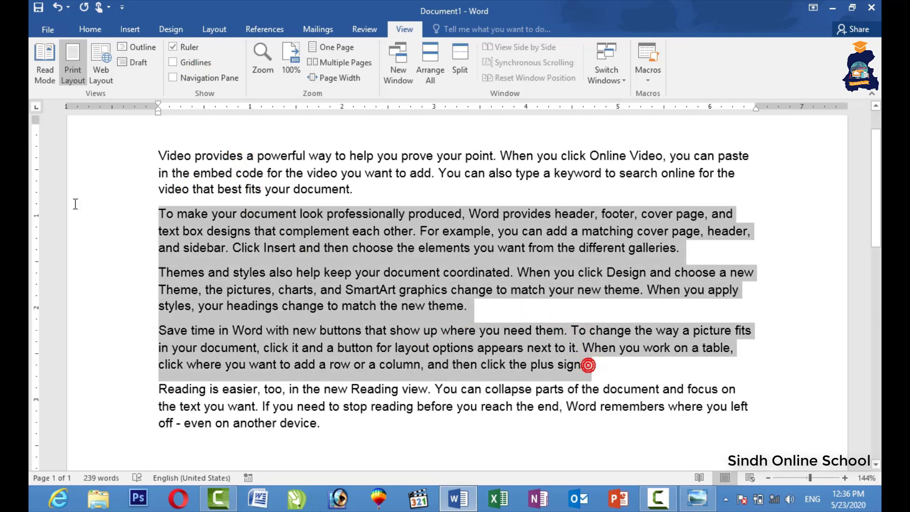
pyautogui.press('Delete')
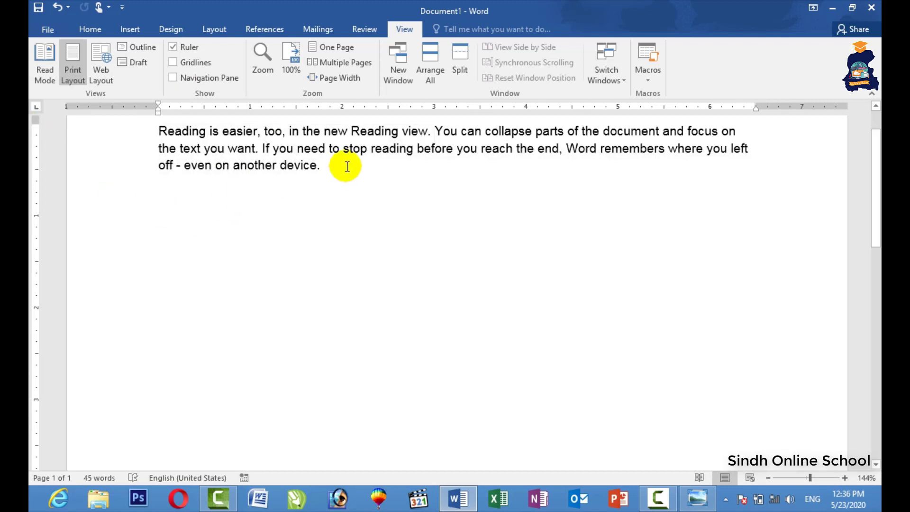
# Append 'Sindh online school' to the Reading paragraph and add a line with the teacher's name.
pyautogui.click(345, 166)
pyautogui.write('sindh')
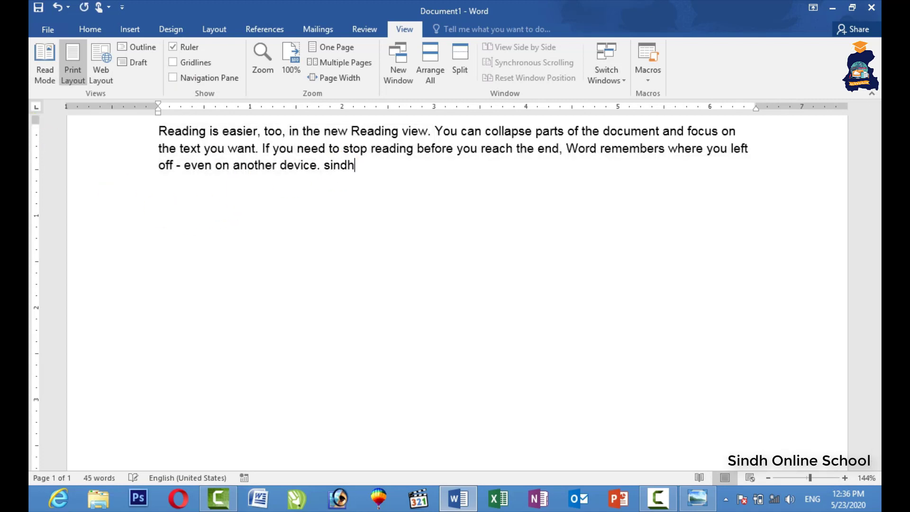
pyautogui.write(' onnl')
pyautogui.write('chool ')
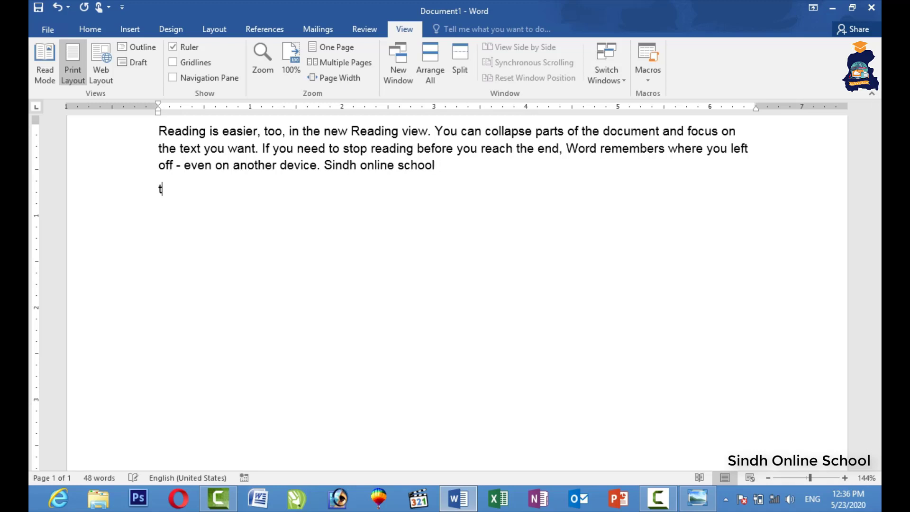
pyautogui.write('eacher ')
pyautogui.write('seem')
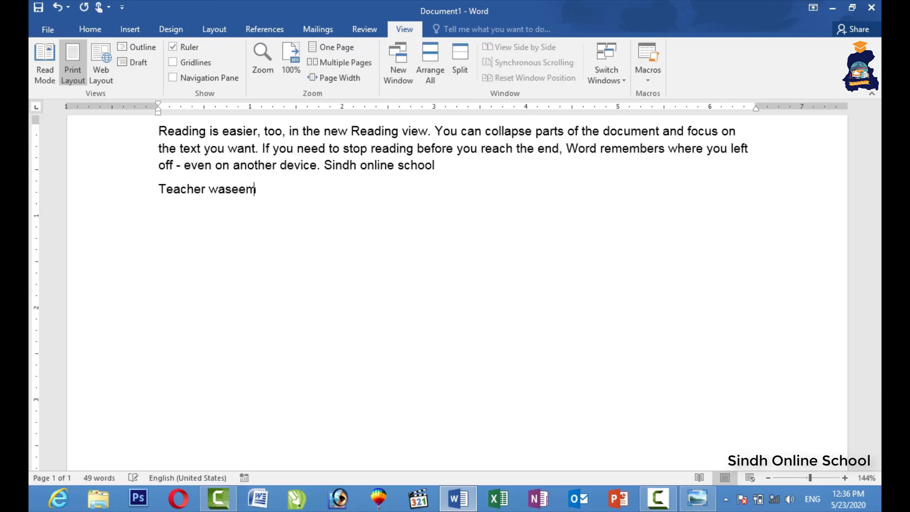
pyautogui.write(' abbass golo')
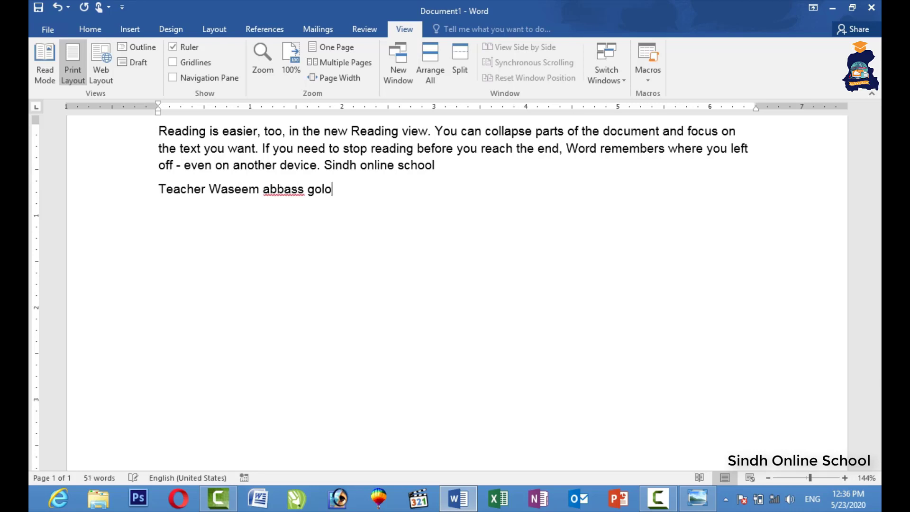
pyautogui.press('BackSpace')
pyautogui.press('BackSpace')
pyautogui.press('BackSpace')
# Copy both paragraphs through the shortcut menu and go to the File backstage Info page.
pyautogui.moveTo(331, 218); pyautogui.dragTo(147, 127)
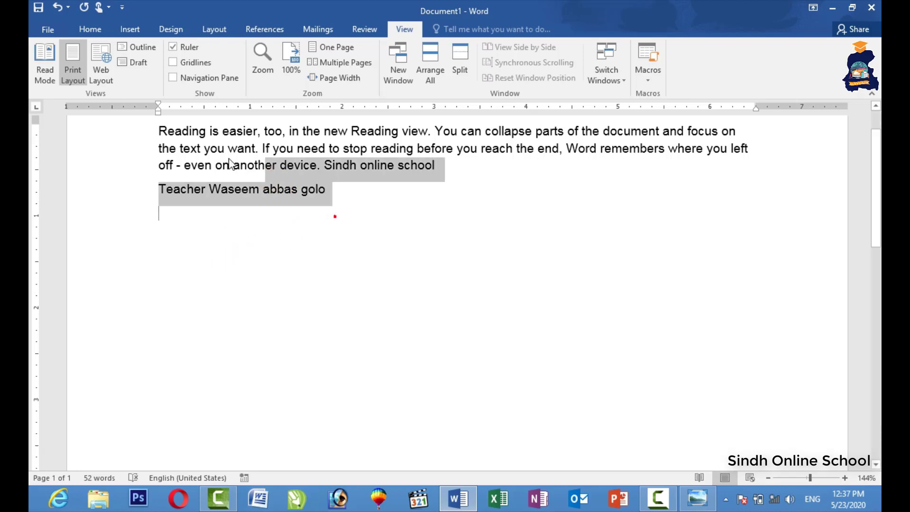
pyautogui.rightClick(271, 159)
pyautogui.click(312, 185)
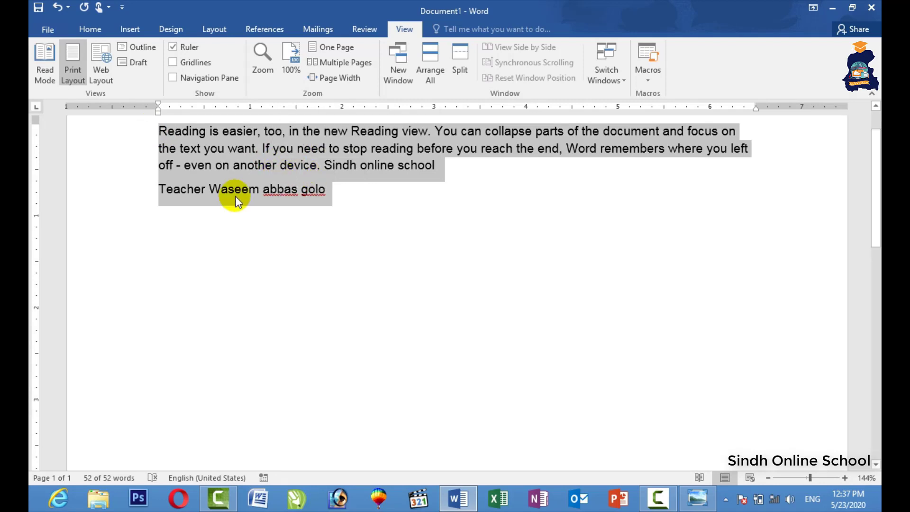
pyautogui.click(48, 30)
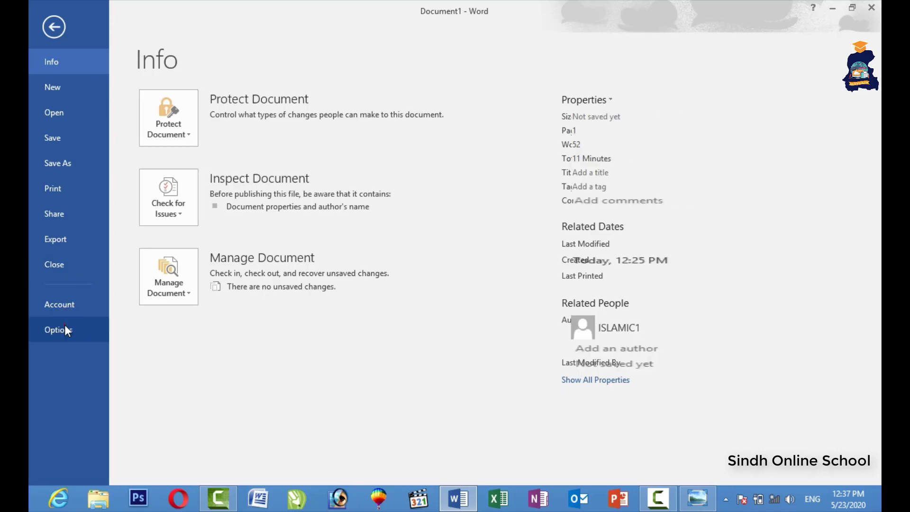
# Open AutoCorrect Options under Proofing and put the Reading paragraph in the With box.
pyautogui.click(65, 329)
pyautogui.click(114, 87)
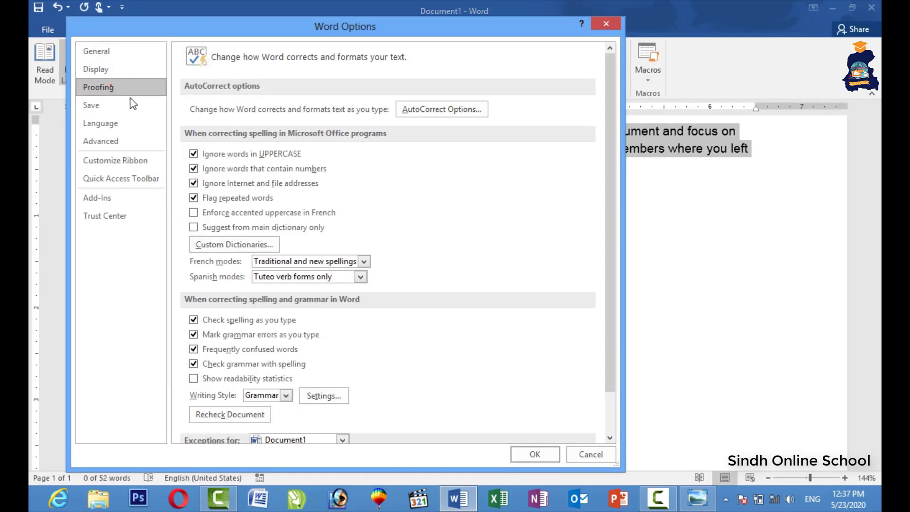
pyautogui.click(451, 110)
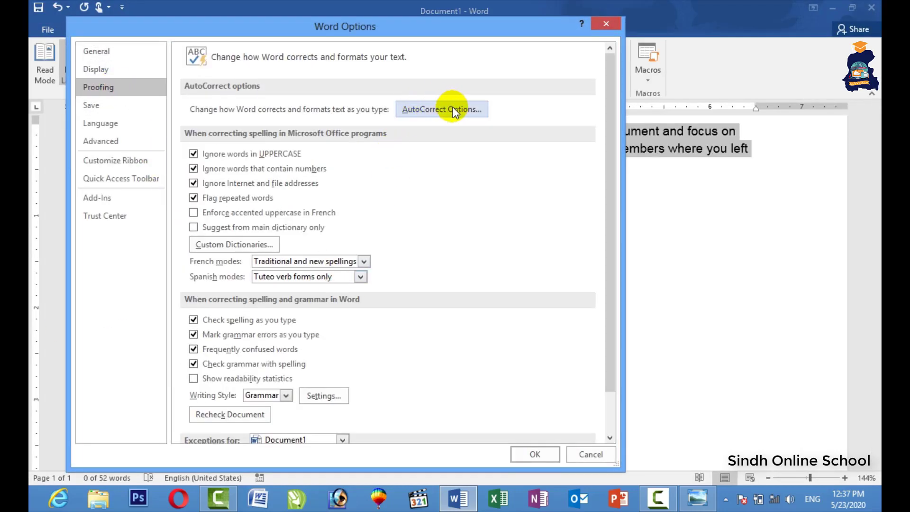
pyautogui.click(441, 112)
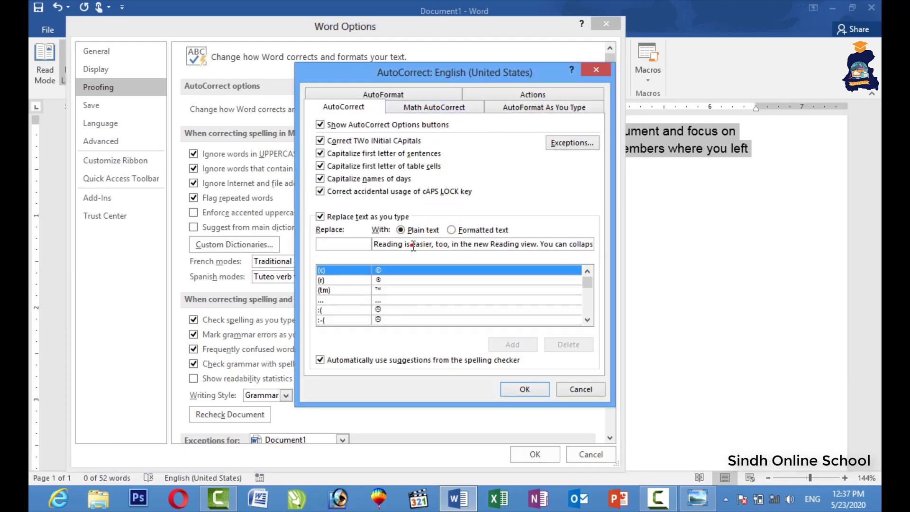
pyautogui.hotkey('ctrl', 'a')
pyautogui.press('Delete')
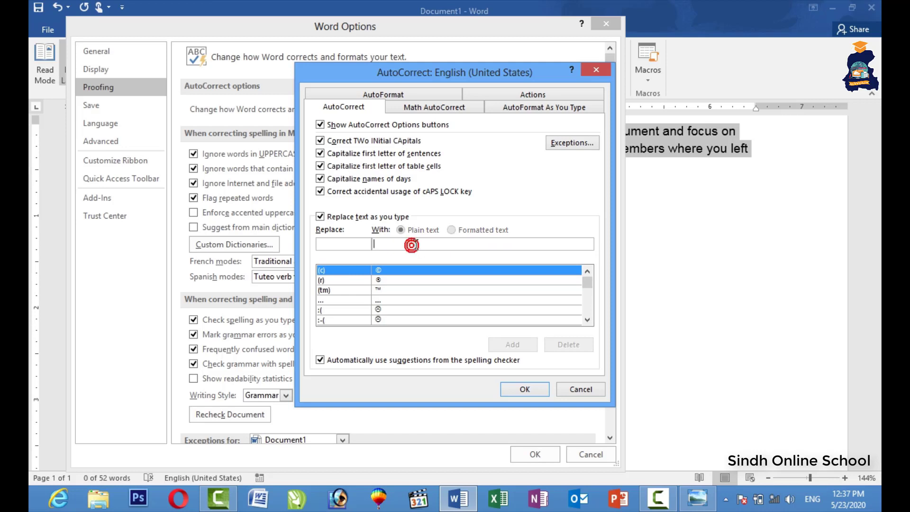
pyautogui.rightClick(412, 244)
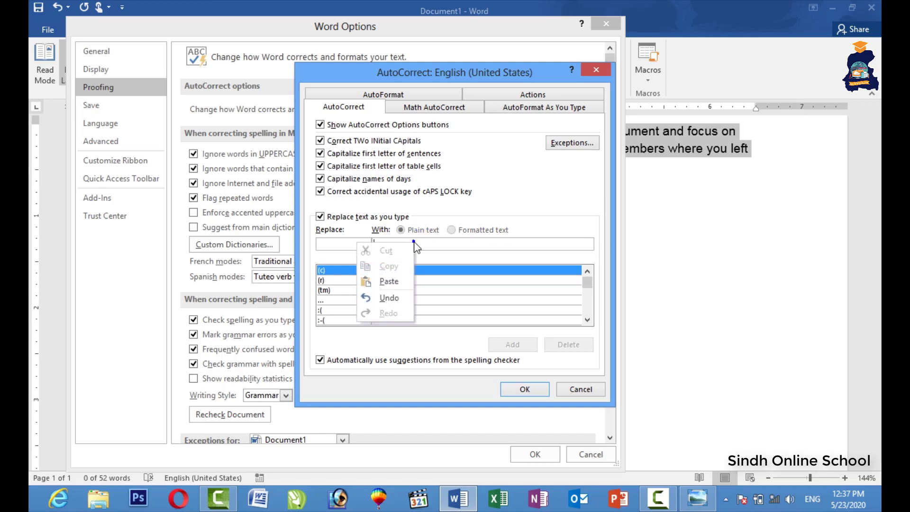
pyautogui.click(390, 298)
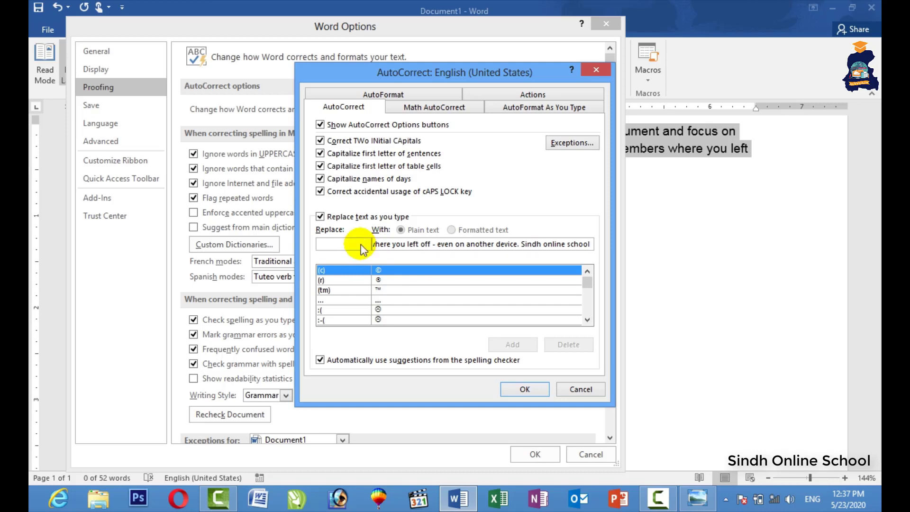
# Add 'fo' as the AutoCorrect shortcut for that paragraph and close both dialogs.
pyautogui.write('fo')
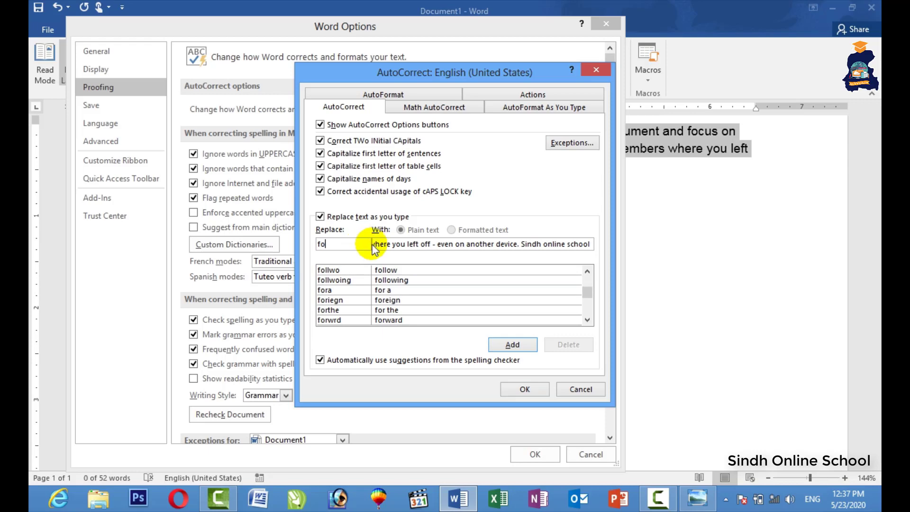
pyautogui.click(513, 344)
pyautogui.click(524, 390)
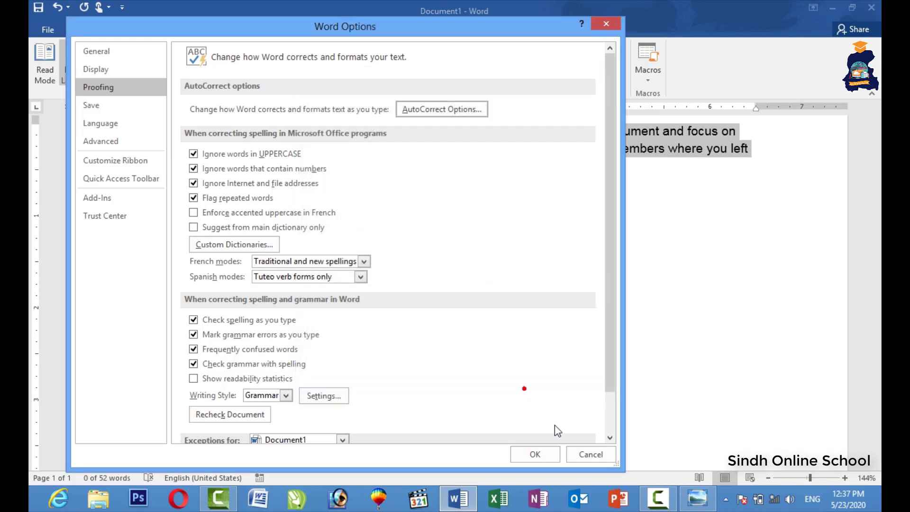
pyautogui.click(537, 455)
# Clear the page, type fo so it expands into the Reading paragraph, and select everything.
pyautogui.press('Delete')
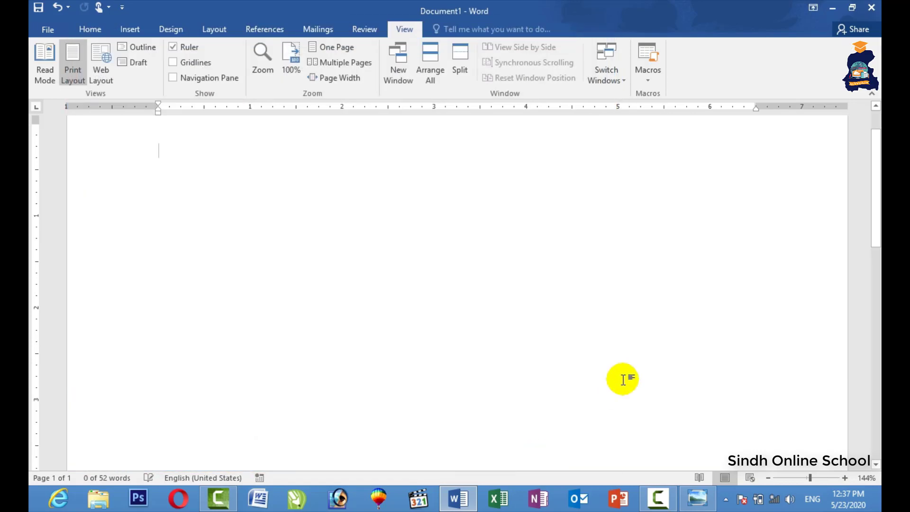
pyautogui.write('fo')
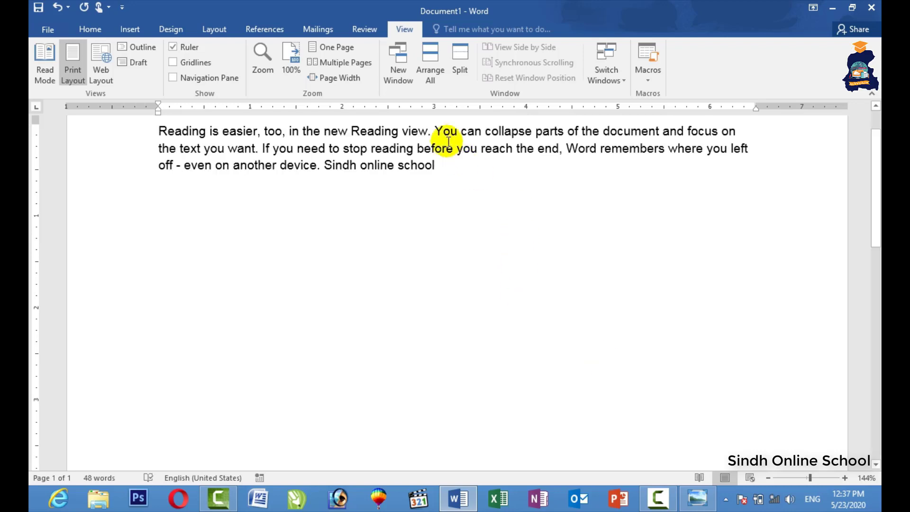
pyautogui.hotkey('ctrl', 'a')
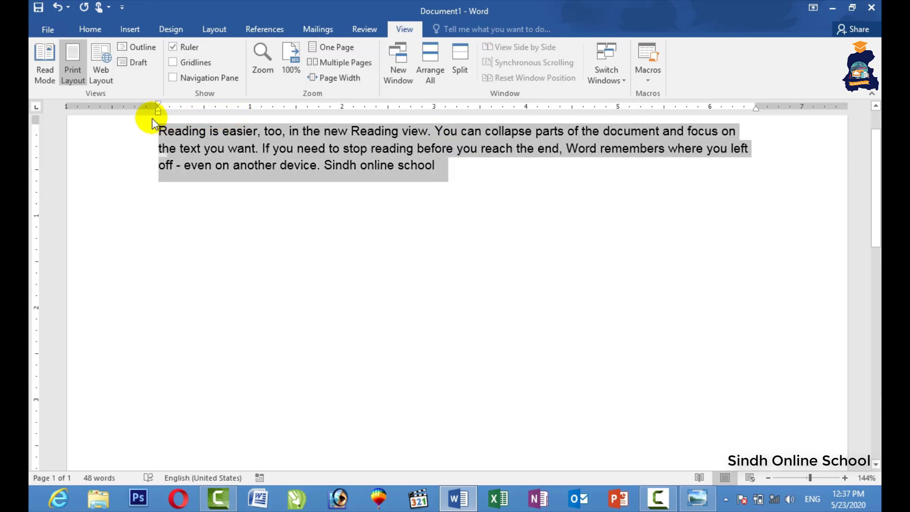
# Minimize Word and Photo Viewer, then refresh the Windows desktop.
pyautogui.click(827, 8)
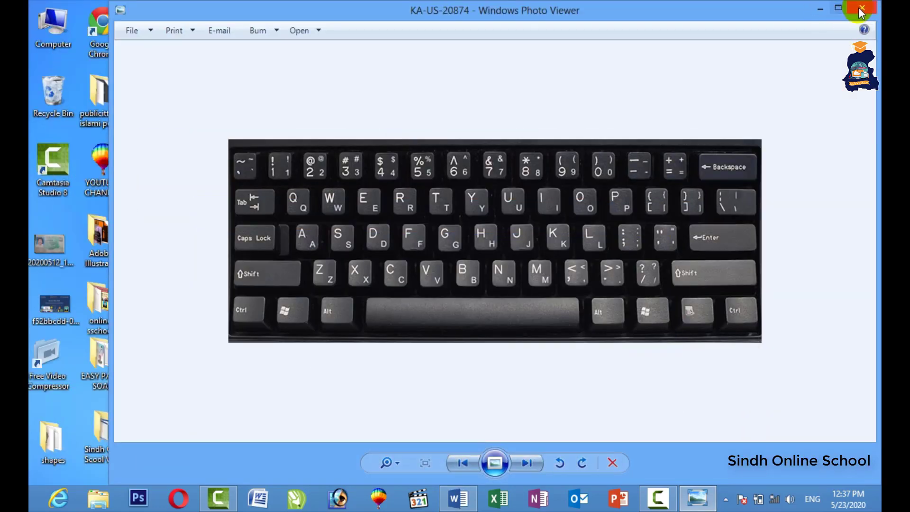
pyautogui.click(820, 8)
pyautogui.rightClick(663, 123)
pyautogui.click(628, 161)
pyautogui.rightClick(624, 157)
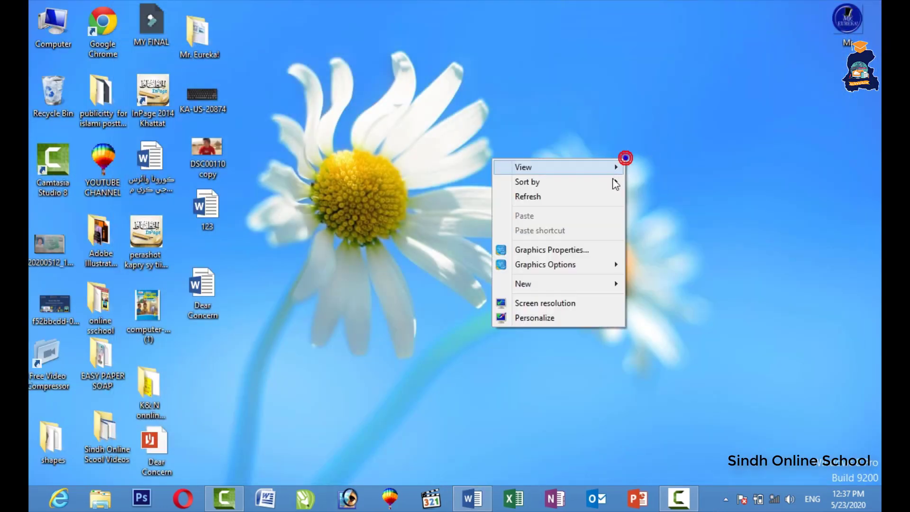